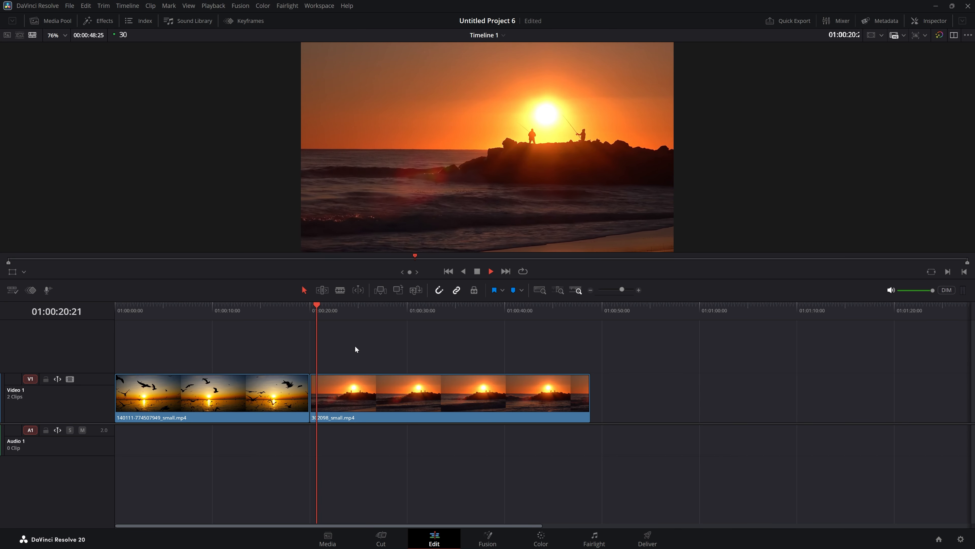
Step: Stop playback, show the video transitions and try to apply Cross Iris to the cut between the two clips on Video 1
{"action": "key", "text": "space"}
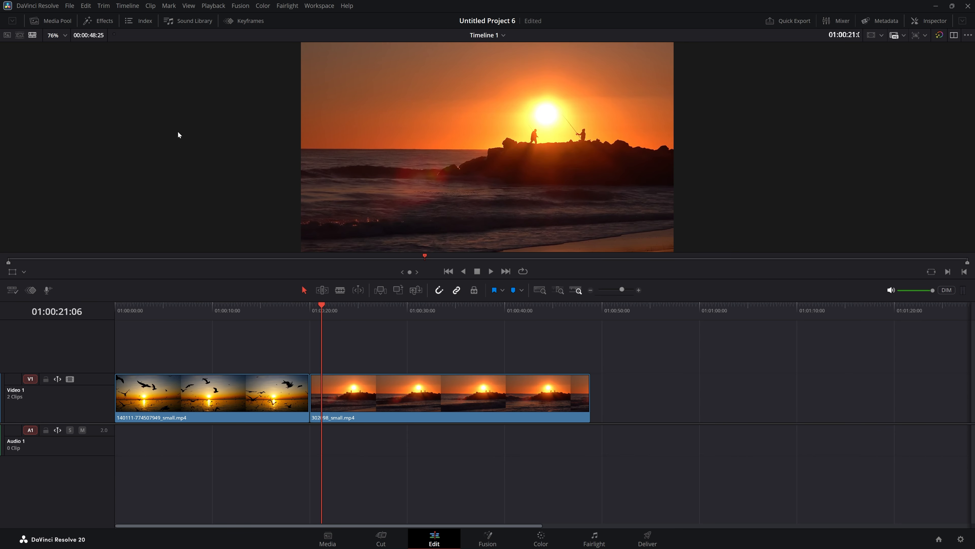
{"action": "left_click", "coordinate": [110, 28]}
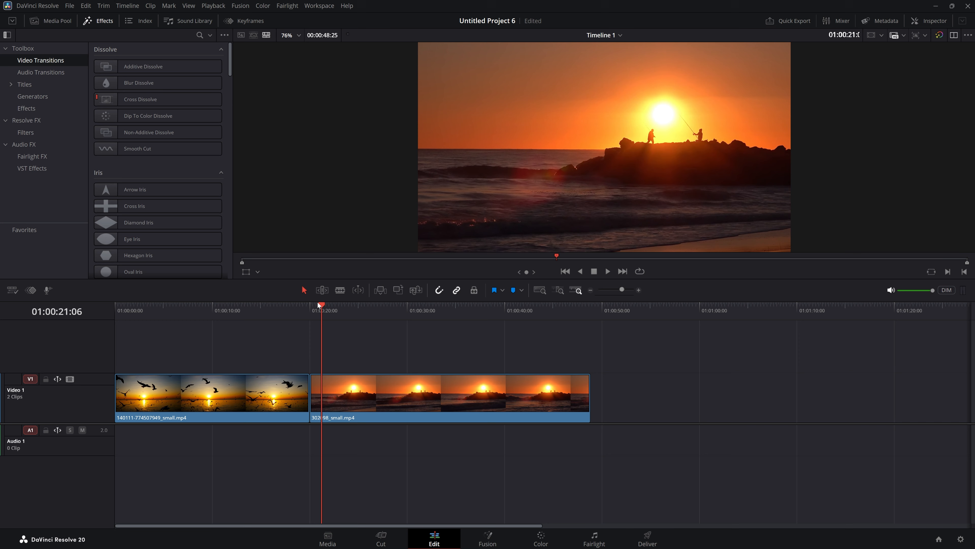
{"action": "left_click_drag", "start_coordinate": [318, 305], "coordinate": [286, 305]}
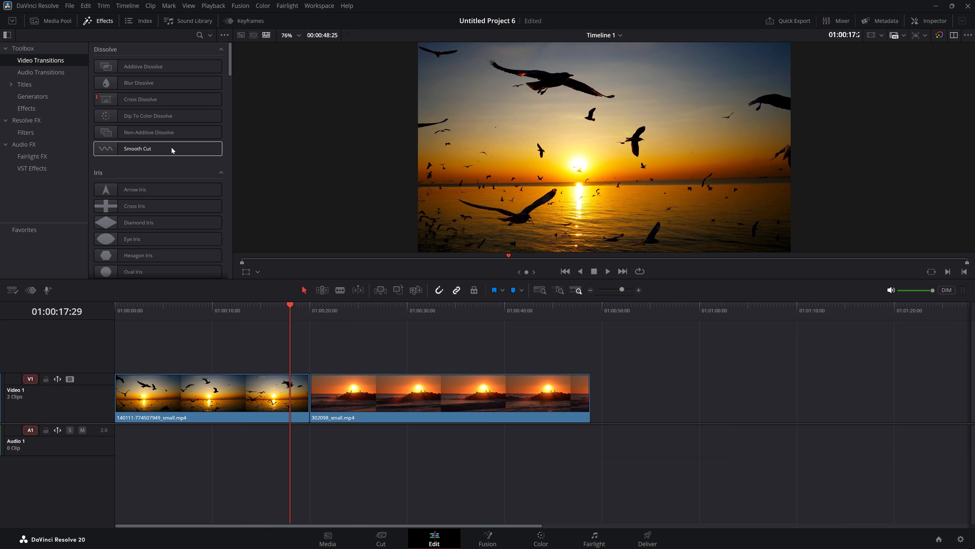
{"action": "left_click_drag", "start_coordinate": [157, 211], "coordinate": [312, 400]}
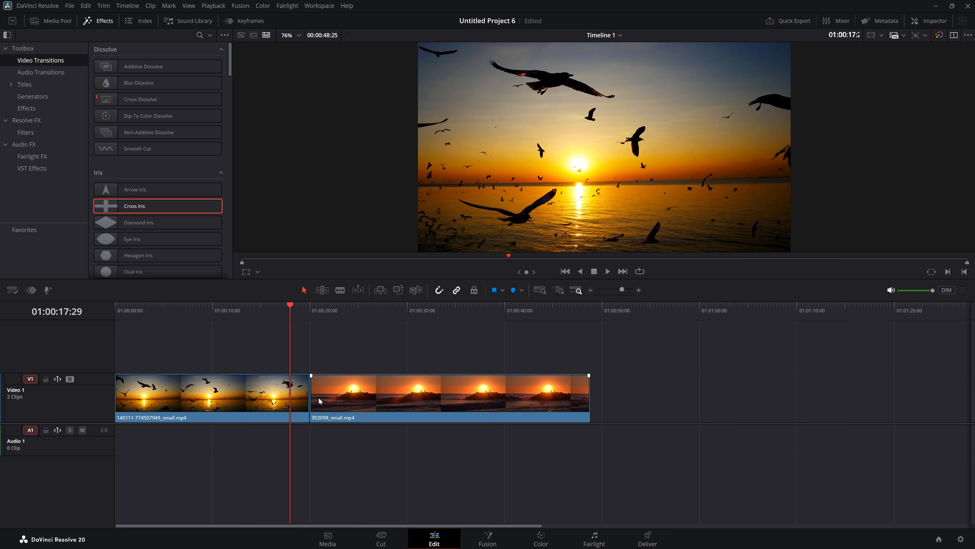
Step: Ripple-trim the end of the birds clip and the start of the beach clip in Trim Edit Mode to create handles at the cut
{"action": "key", "text": "t"}
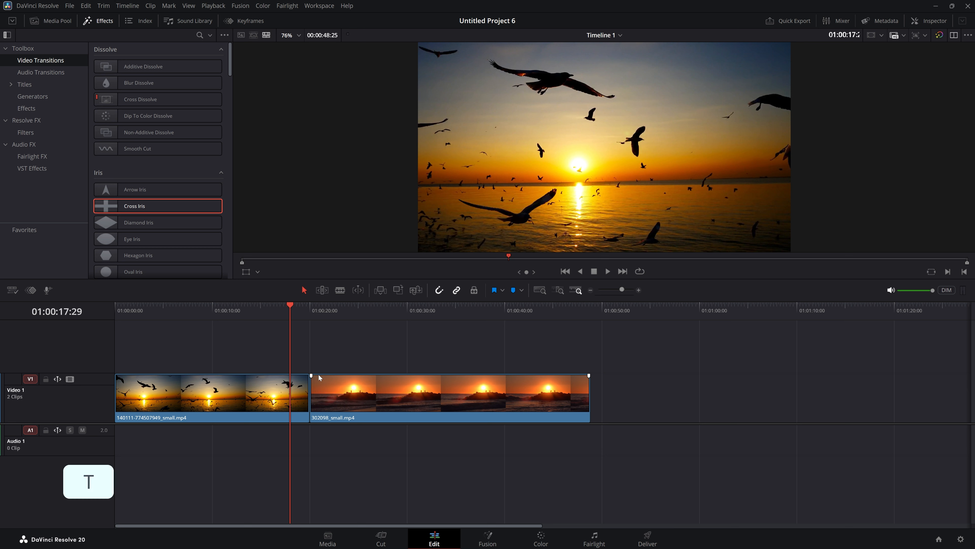
{"action": "left_click", "coordinate": [324, 292]}
{"action": "key", "text": "Down"}
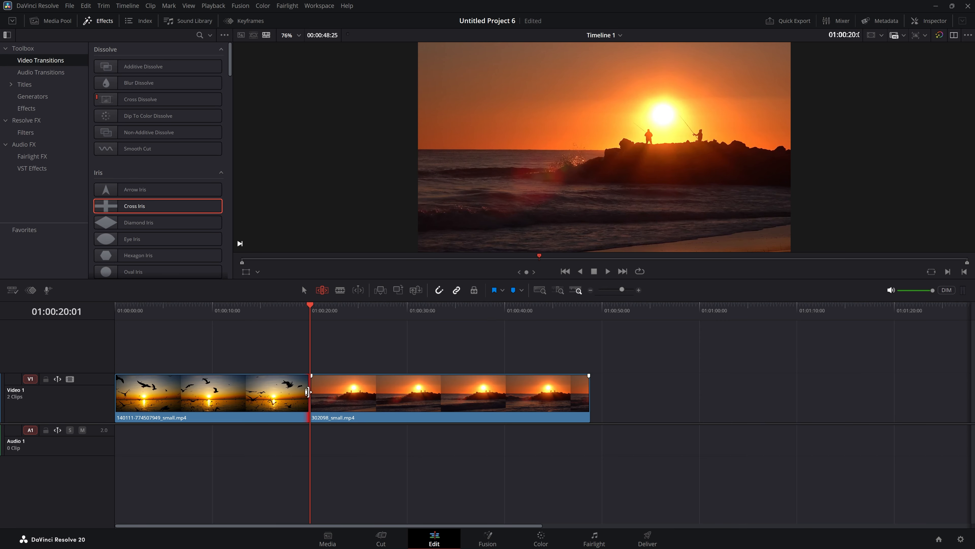
{"action": "left_click", "coordinate": [304, 396]}
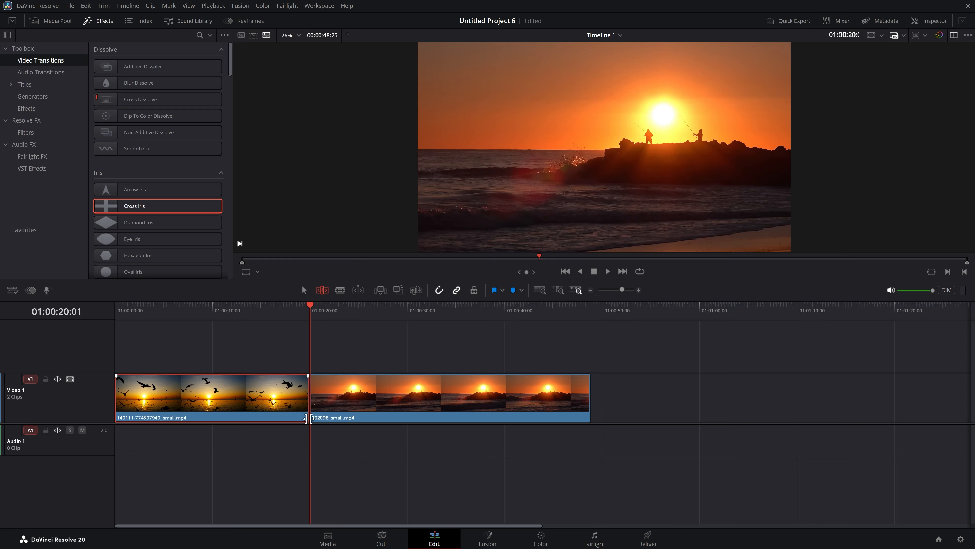
{"action": "left_click", "coordinate": [305, 424]}
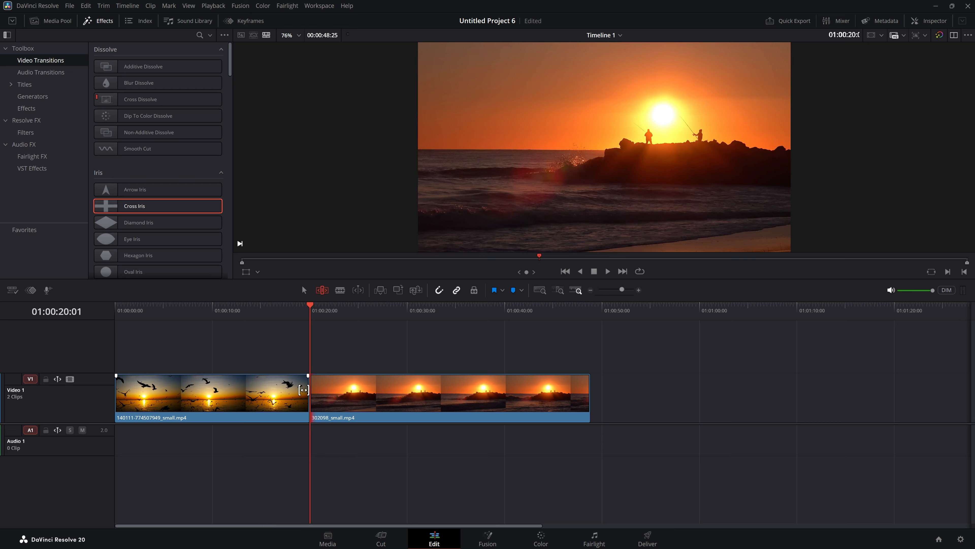
{"action": "mouse_move", "coordinate": [306, 394]}
{"action": "left_mouse_down"}
{"action": "mouse_move", "coordinate": [297, 396]}
{"action": "mouse_move", "coordinate": [320, 393]}
{"action": "left_mouse_up"}
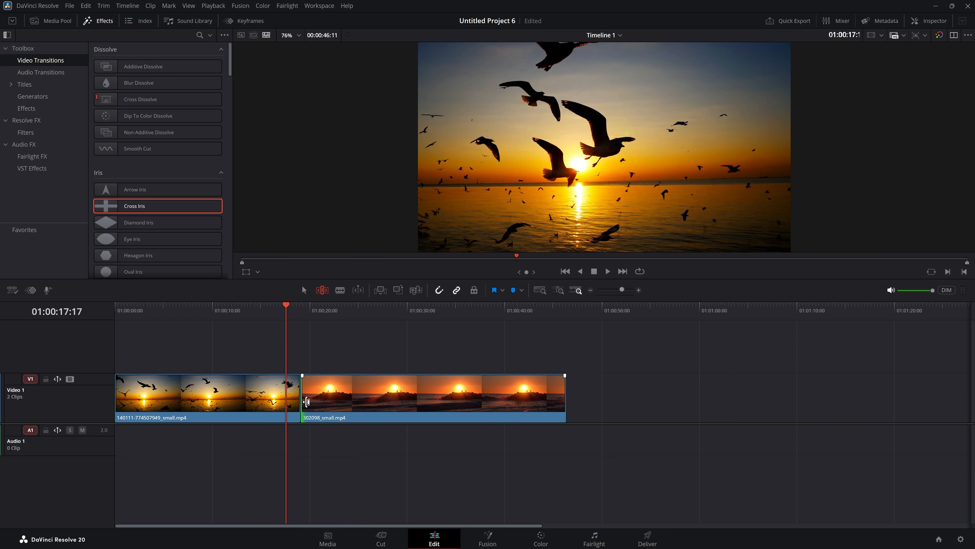
Step: Apply the Cross Iris transition to the trimmed cut between the two Video 1 clips and play it back
{"action": "key", "text": "a"}
{"action": "left_click", "coordinate": [299, 416]}
{"action": "left_click", "coordinate": [303, 420]}
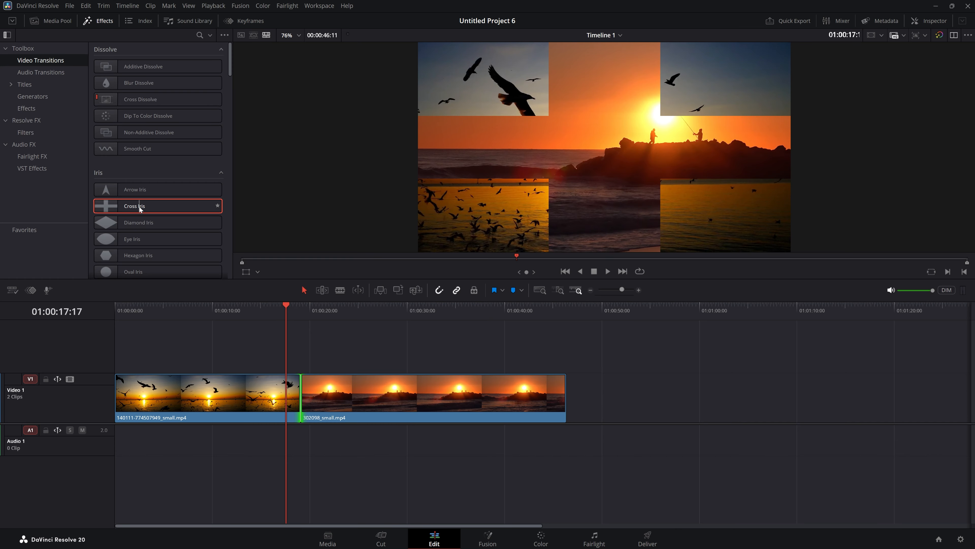
{"action": "left_click_drag", "start_coordinate": [141, 207], "coordinate": [298, 398]}
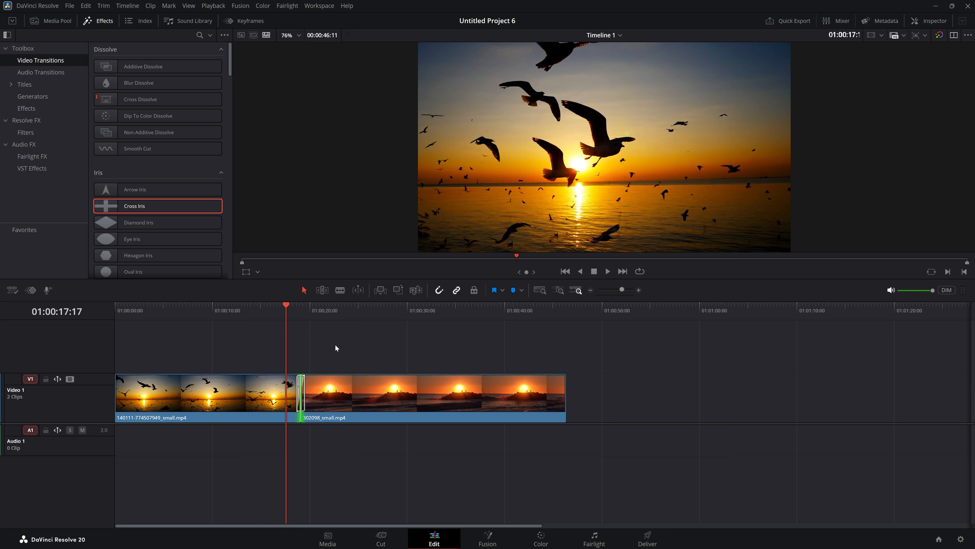
{"action": "key", "text": "space"}
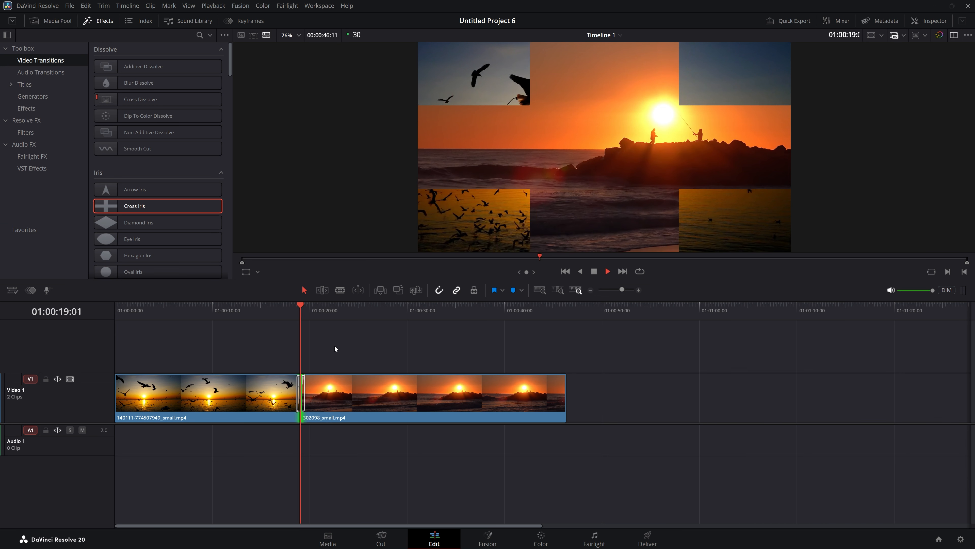
{"action": "key", "text": "space"}
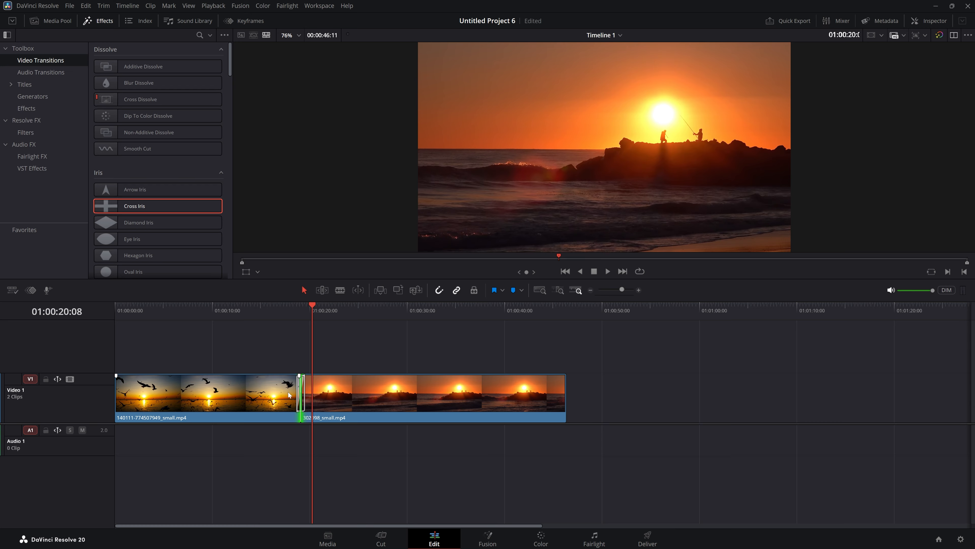
Step: Lengthen the Cross Iris transition on both sides of the cut and scrub through it
{"action": "left_click_drag", "start_coordinate": [297, 394], "coordinate": [292, 395]}
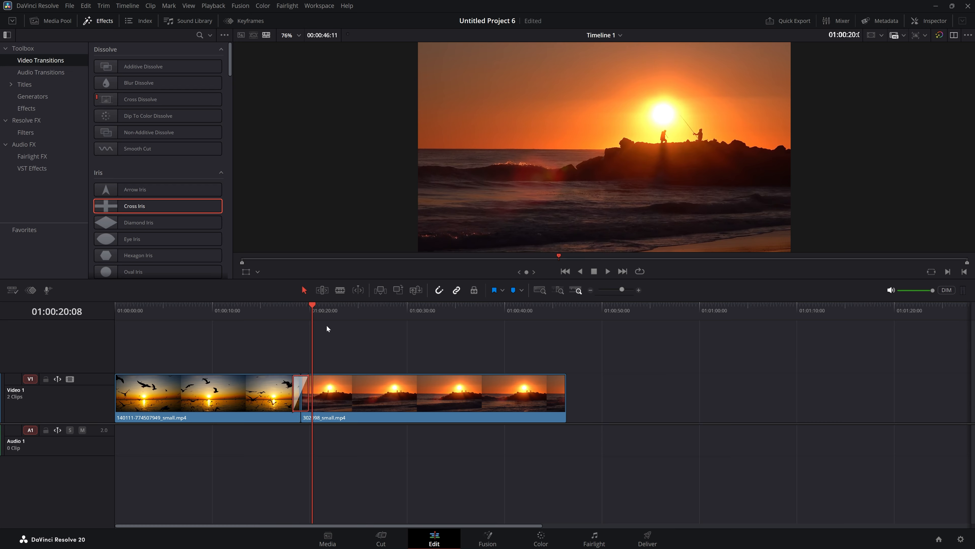
{"action": "left_click_drag", "start_coordinate": [310, 305], "coordinate": [292, 313]}
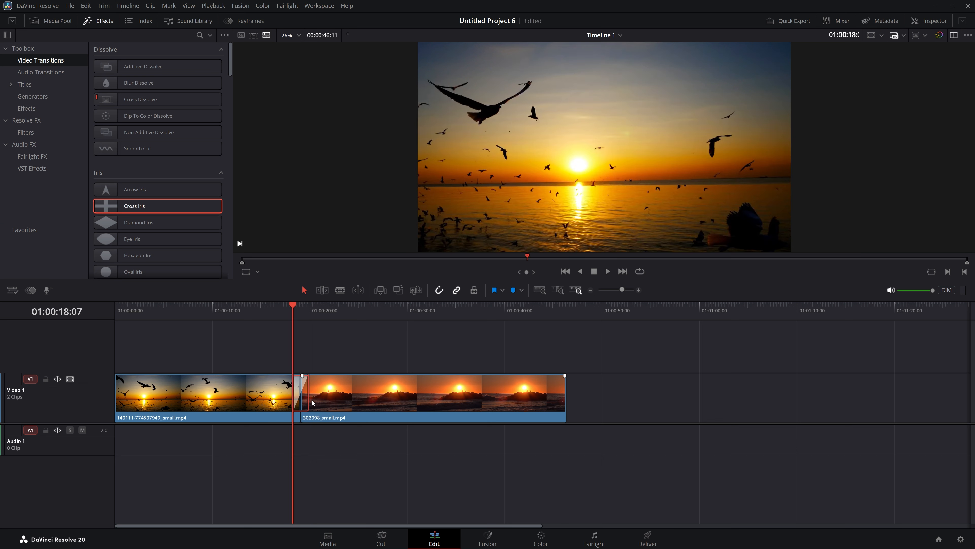
{"action": "left_click_drag", "start_coordinate": [295, 305], "coordinate": [300, 307]}
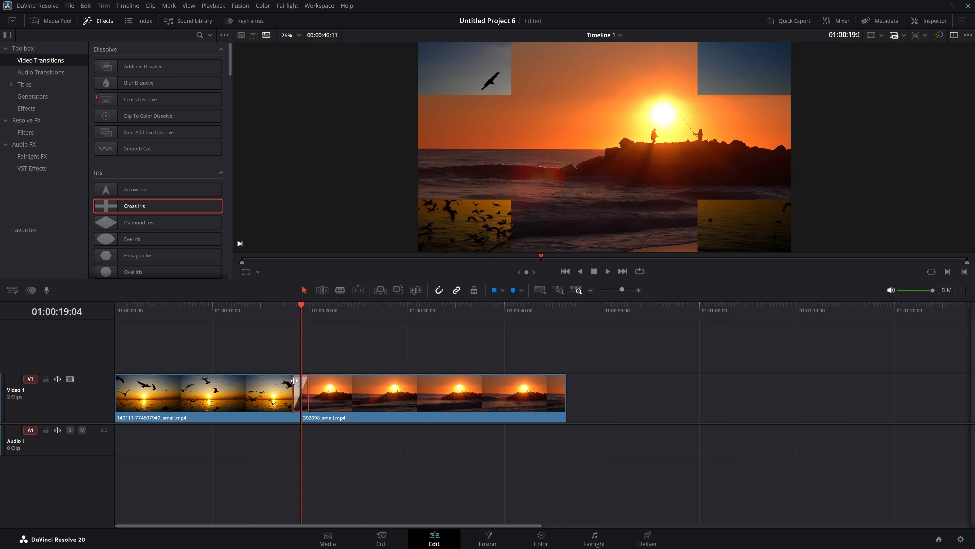
Step: Ripple-trim more off the end of the birds clip and the start of the beach clip beneath the Cross Iris transition
{"action": "left_click", "coordinate": [325, 291]}
{"action": "left_click_drag", "start_coordinate": [298, 393], "coordinate": [293, 392]}
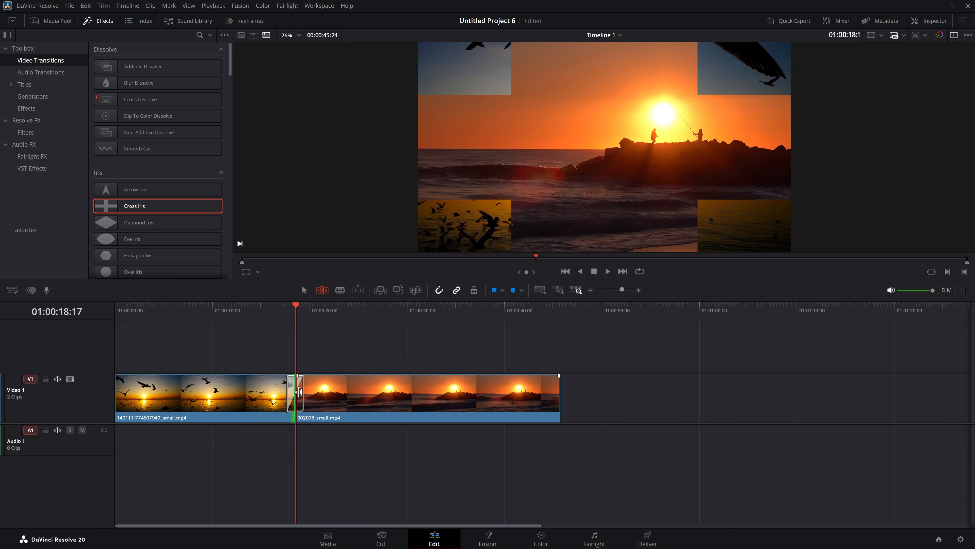
{"action": "left_click", "coordinate": [323, 393]}
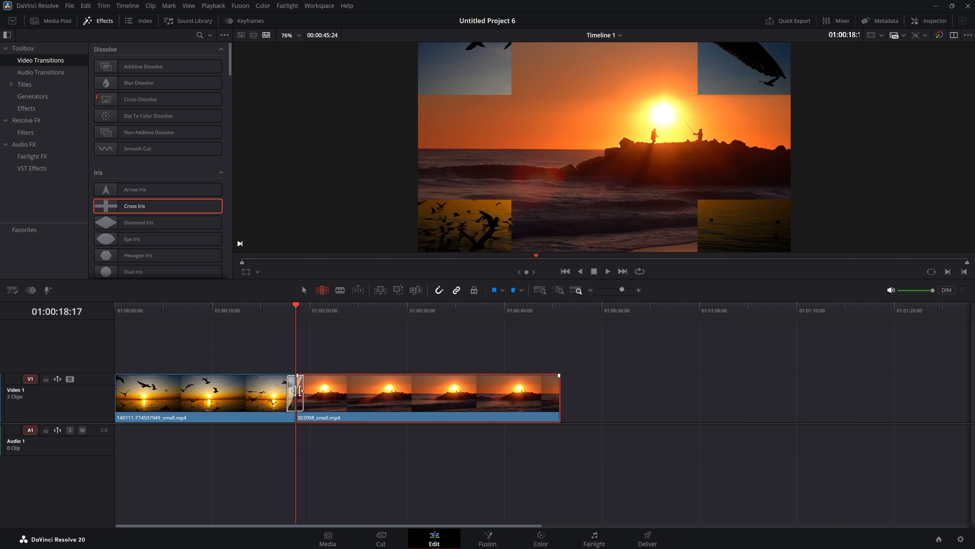
{"action": "left_click_drag", "start_coordinate": [302, 392], "coordinate": [308, 389]}
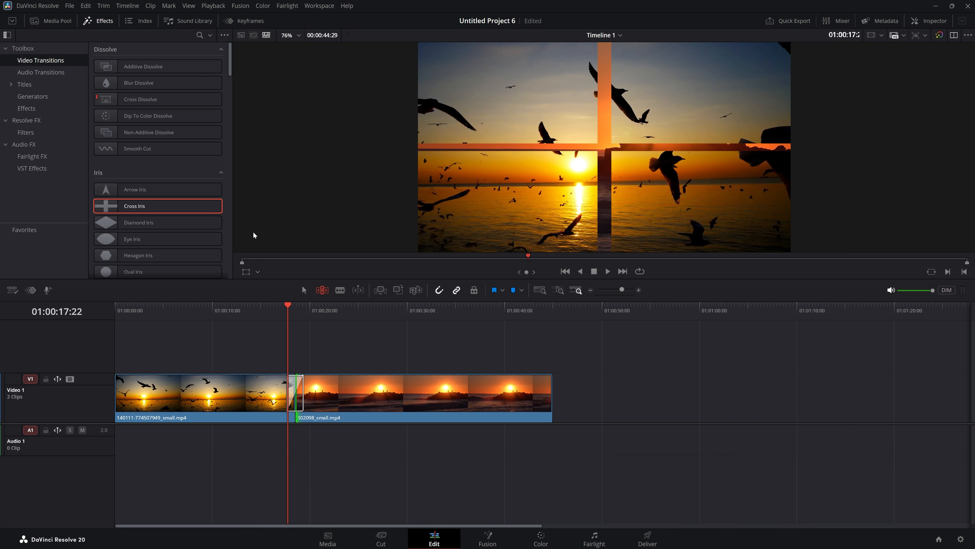
Step: Extend the Cross Iris transition further into both clips using the extra handles and play it back from before the cut
{"action": "left_click", "coordinate": [307, 291]}
{"action": "left_click_drag", "start_coordinate": [305, 391], "coordinate": [333, 395]}
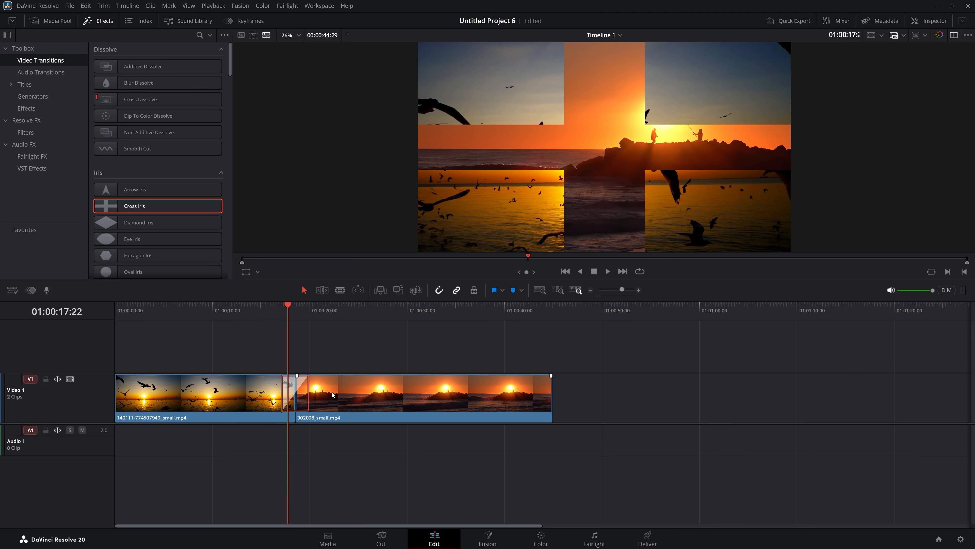
{"action": "left_click_drag", "start_coordinate": [287, 304], "coordinate": [274, 311]}
{"action": "key", "text": "space"}
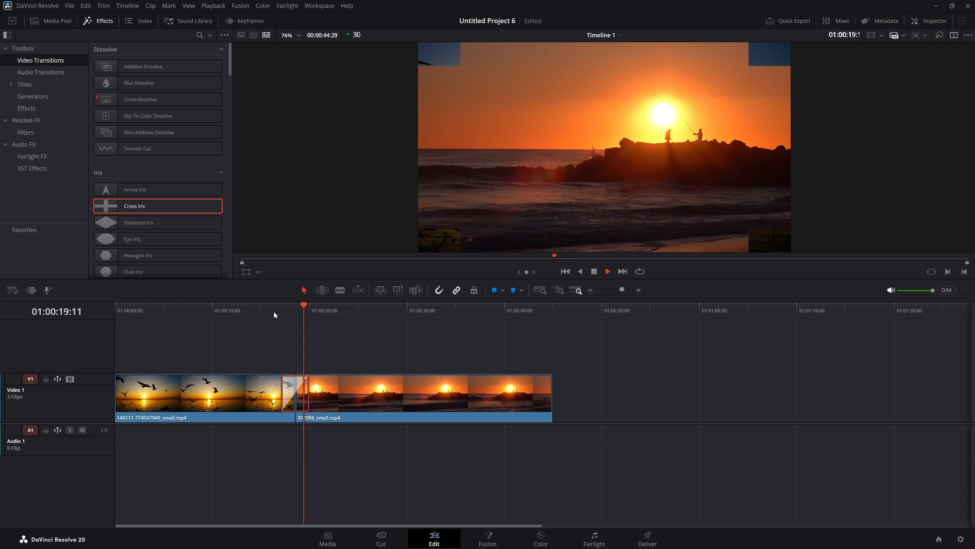
{"action": "key", "text": "space"}
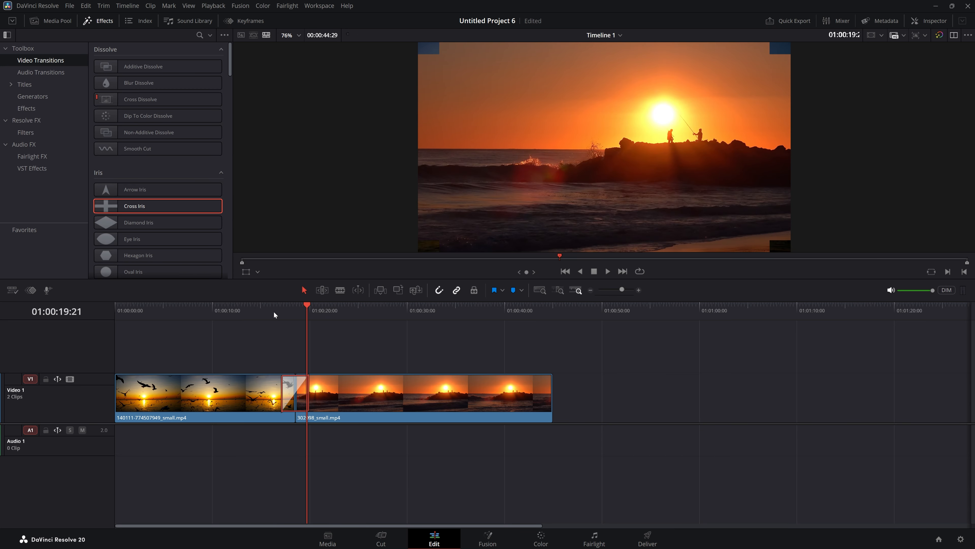
Step: Add the Neon Flicker title on a new Video 2 track above the beach clip at about 01:00:23:00 and play it back
{"action": "left_click", "coordinate": [360, 345]}
{"action": "left_click", "coordinate": [24, 85]}
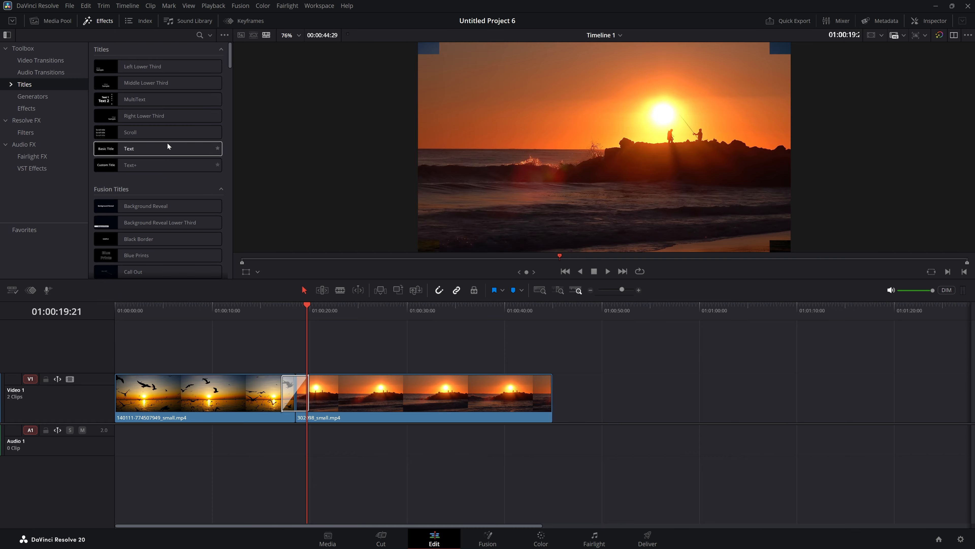
{"action": "scroll", "coordinate": [177, 182], "scroll_direction": "down", "scroll_amount": 10}
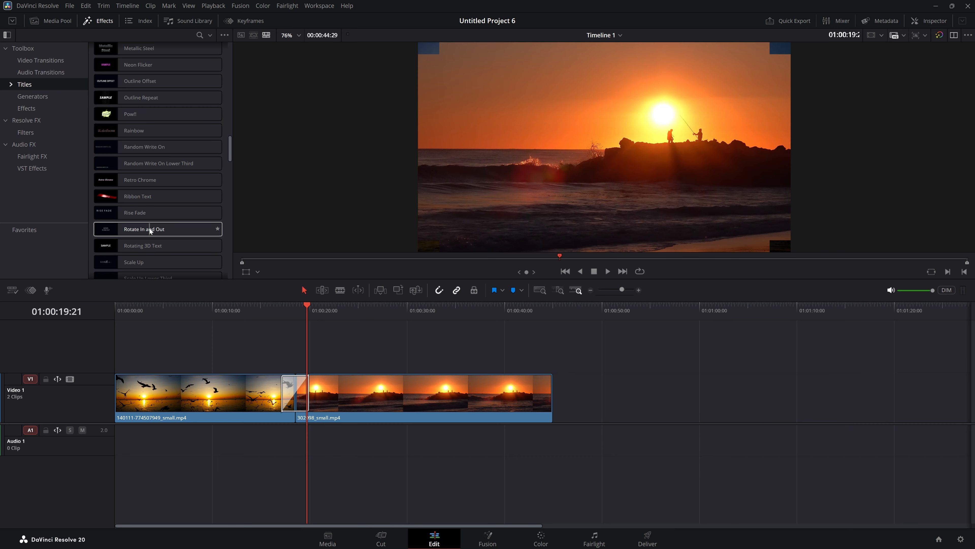
{"action": "scroll", "coordinate": [150, 228], "scroll_direction": "up", "scroll_amount": 2}
{"action": "left_click_drag", "start_coordinate": [148, 204], "coordinate": [338, 352]}
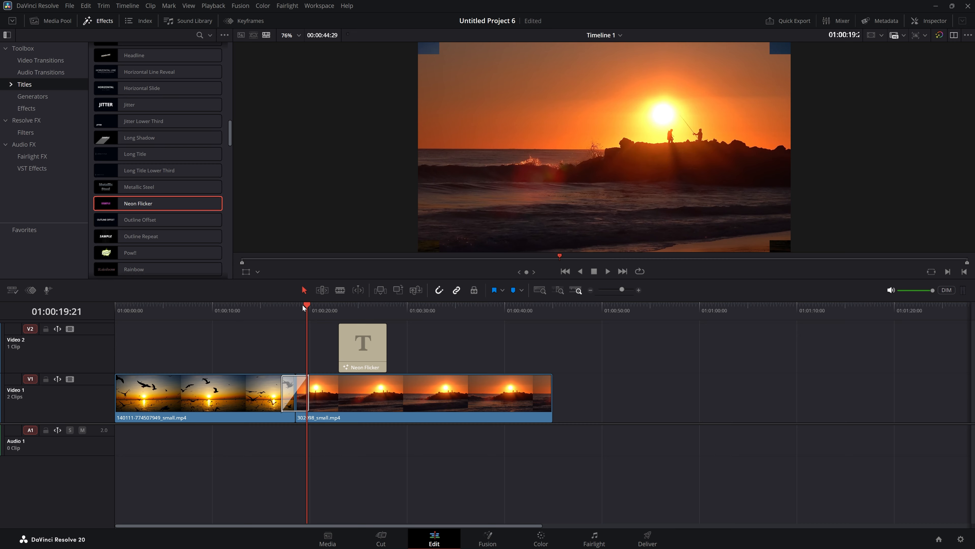
{"action": "key", "text": "space"}
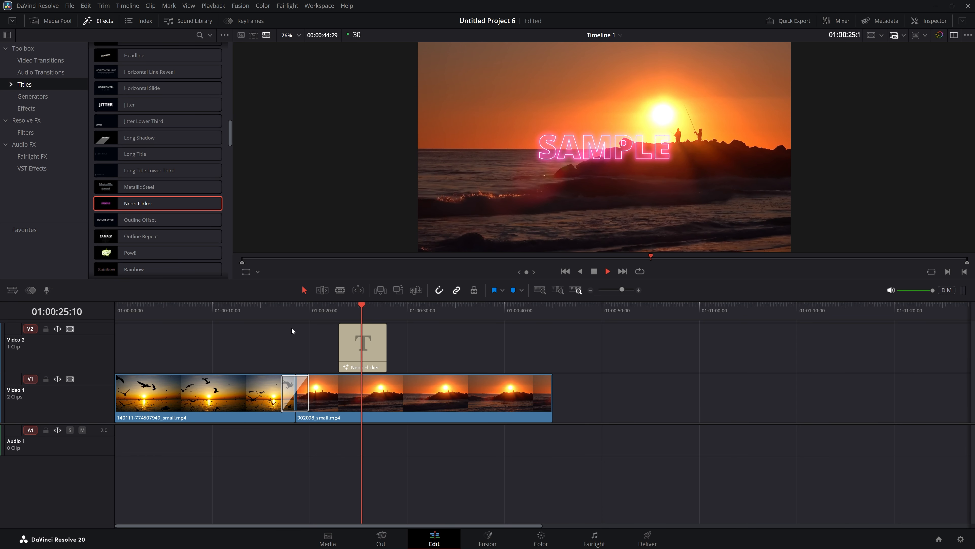
{"action": "key", "text": "space"}
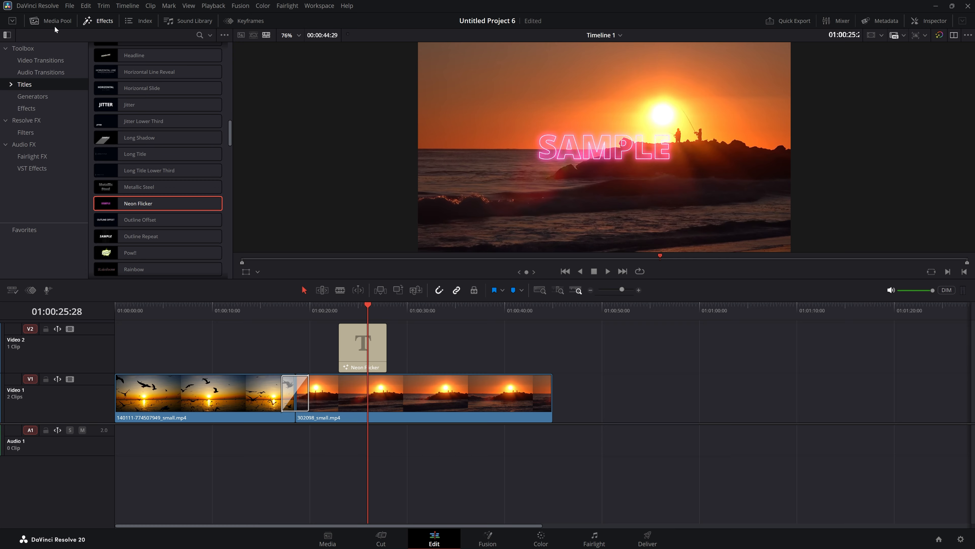
Step: Apply Cross Dissolve transitions to the start and end of the Neon Flicker title and play through its fade-out
{"action": "left_click", "coordinate": [50, 58]}
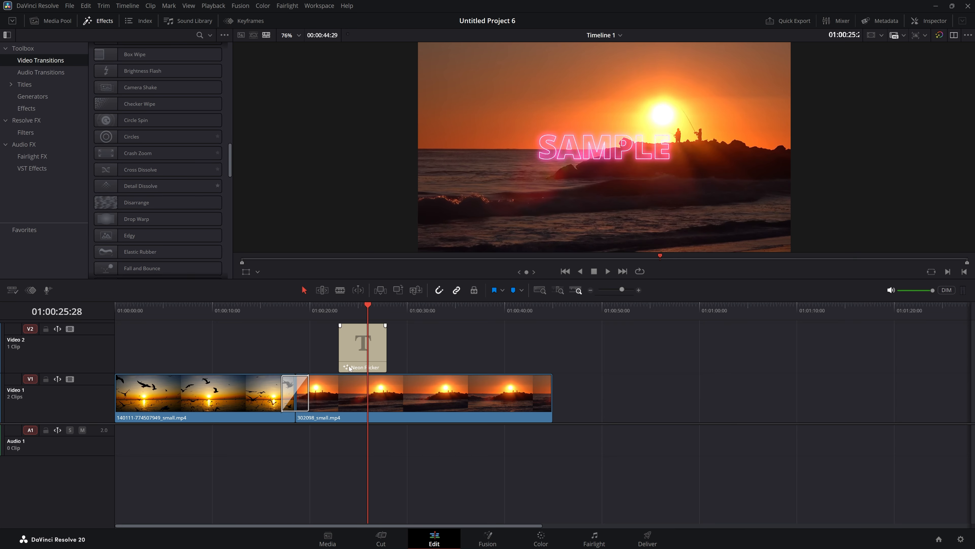
{"action": "scroll", "coordinate": [180, 230], "scroll_direction": "up", "scroll_amount": 15}
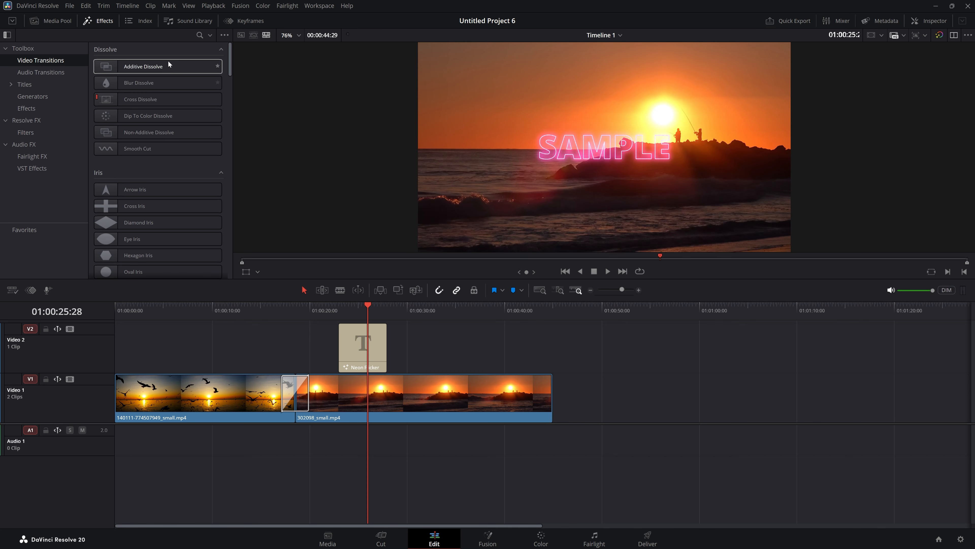
{"action": "left_click", "coordinate": [146, 100]}
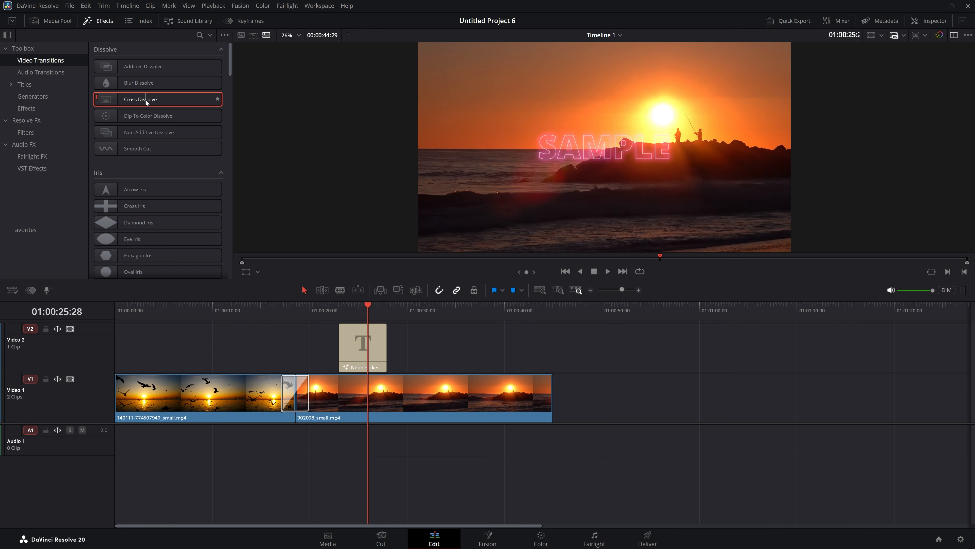
{"action": "left_click_drag", "start_coordinate": [146, 100], "coordinate": [339, 349]}
{"action": "left_click_drag", "start_coordinate": [132, 101], "coordinate": [307, 310]}
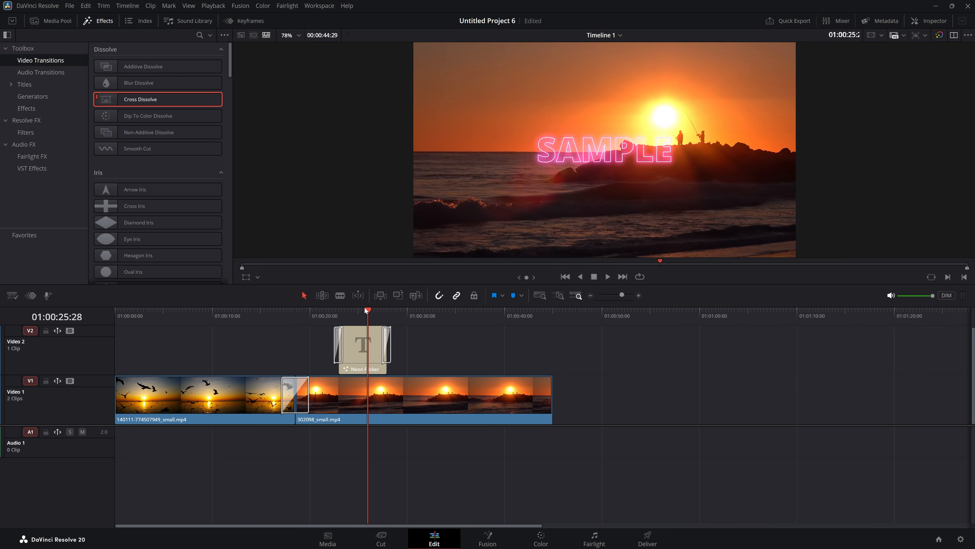
{"action": "key", "text": "space"}
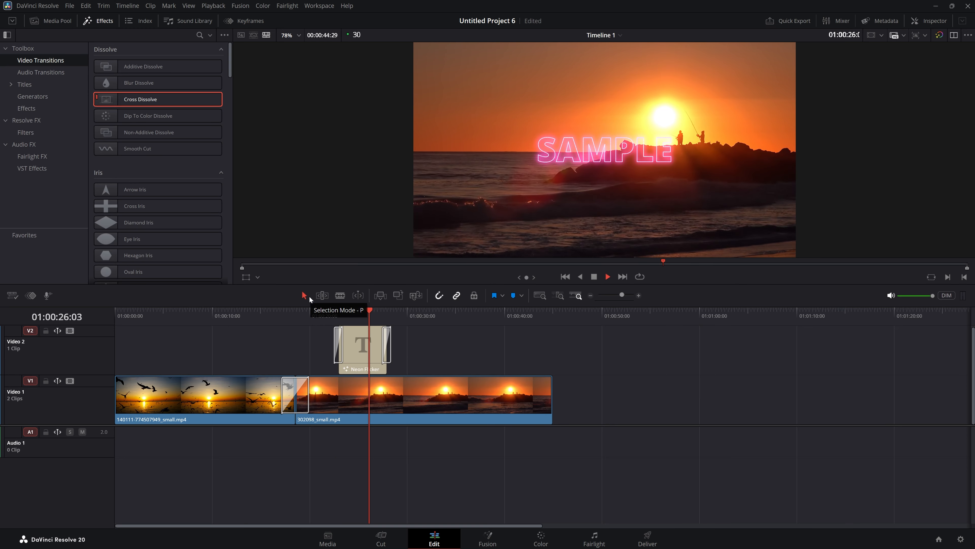
{"action": "key", "text": "space"}
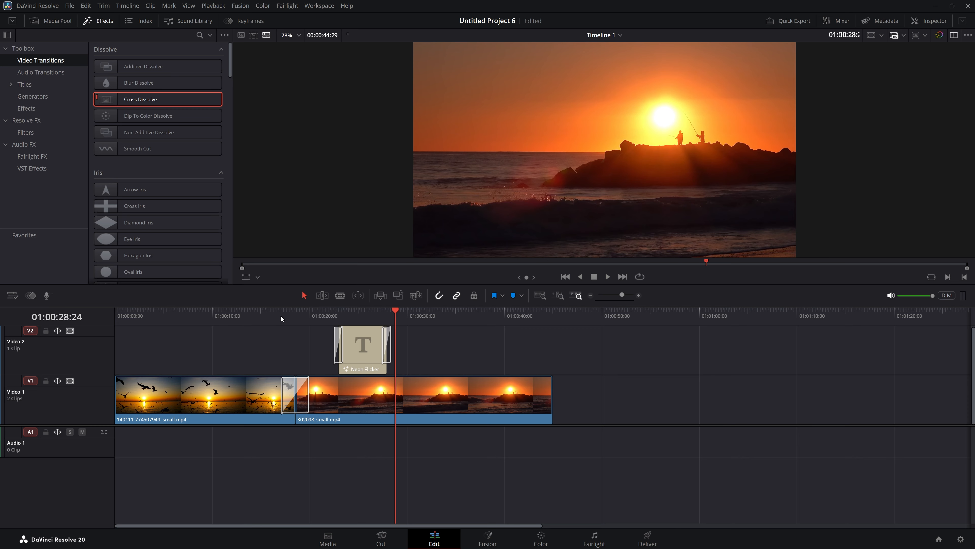
Step: Display the Cross Iris transition's settings with the effects library hidden, and move the playhead to mid-transition at 01:00:18:17
{"action": "scroll", "coordinate": [156, 200], "scroll_direction": "down", "scroll_amount": 3}
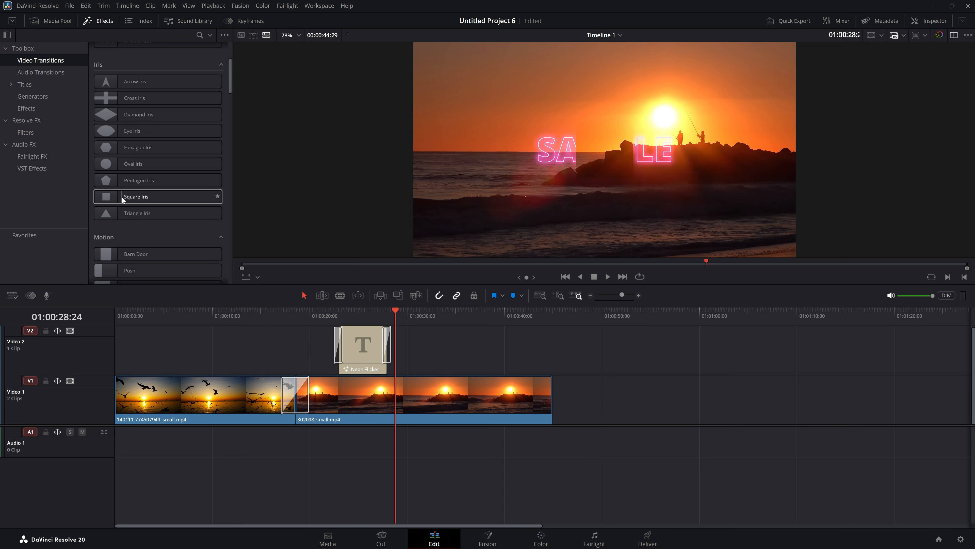
{"action": "left_click", "coordinate": [302, 391]}
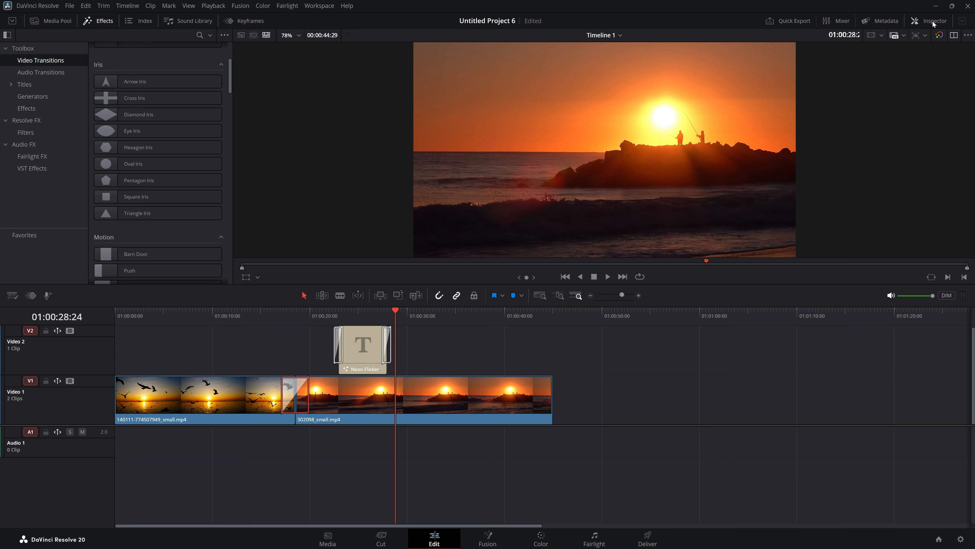
{"action": "left_click", "coordinate": [98, 20]}
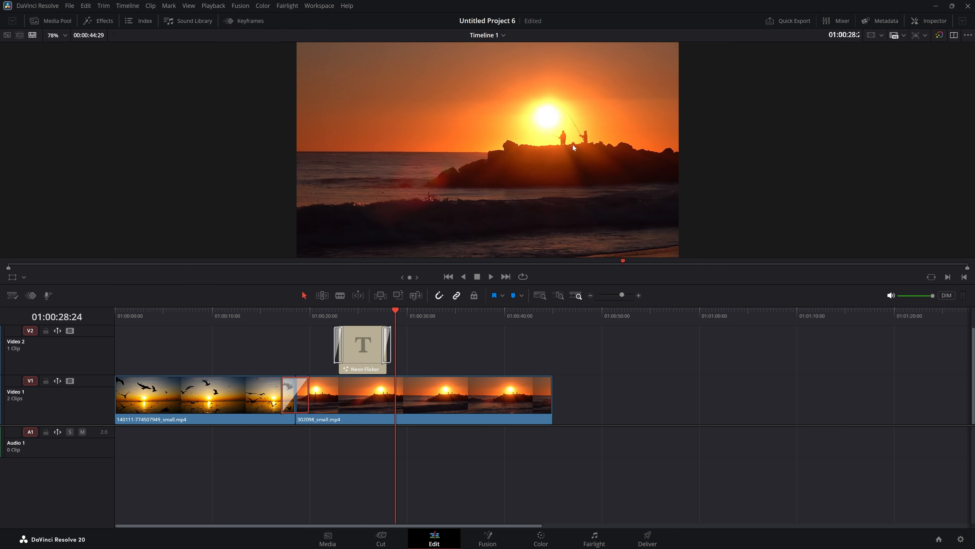
{"action": "left_click", "coordinate": [925, 22]}
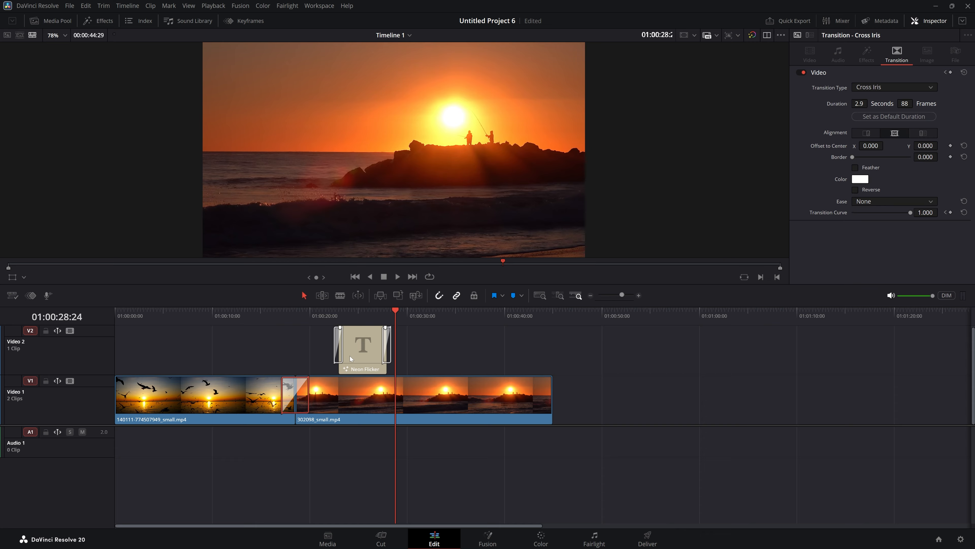
{"action": "left_click_drag", "start_coordinate": [429, 310], "coordinate": [296, 329]}
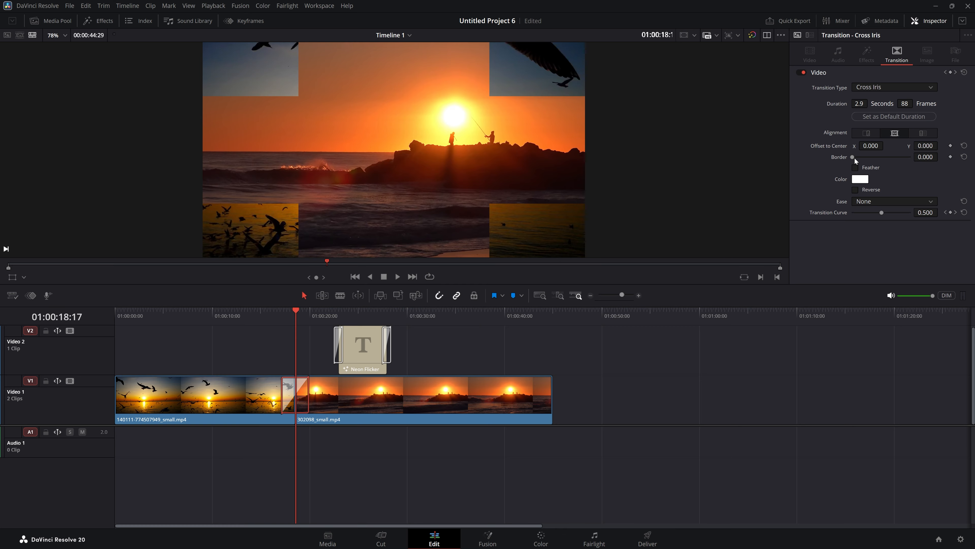
Step: Give the Cross Iris transition a border of about 21 and set its colour to orange #ffaf2f
{"action": "left_click_drag", "start_coordinate": [853, 157], "coordinate": [855, 158]}
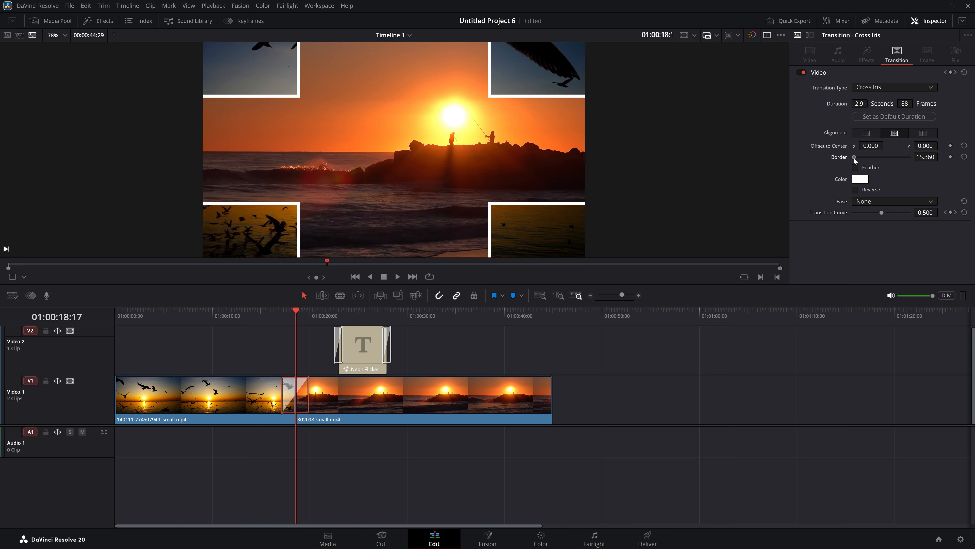
{"action": "left_click", "coordinate": [860, 180]}
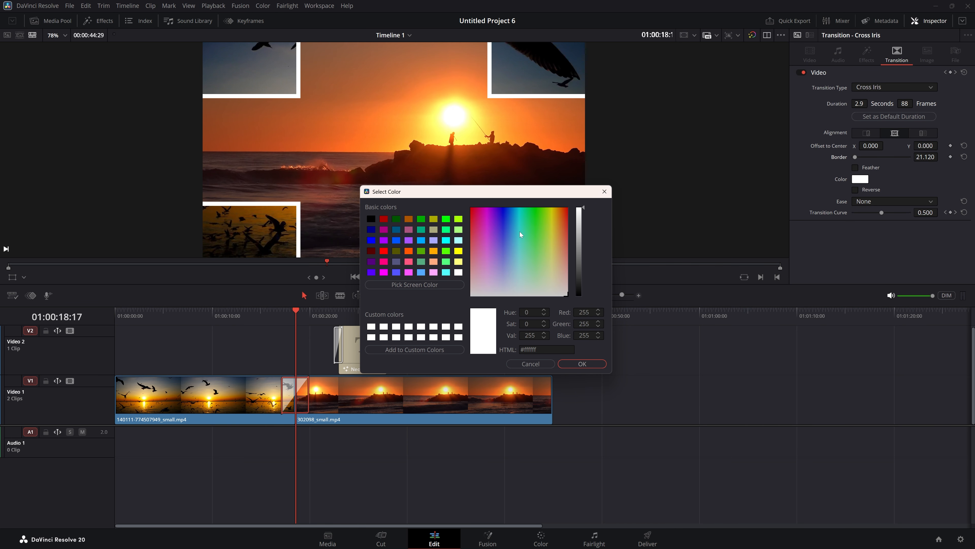
{"action": "left_click_drag", "start_coordinate": [519, 224], "coordinate": [558, 223]}
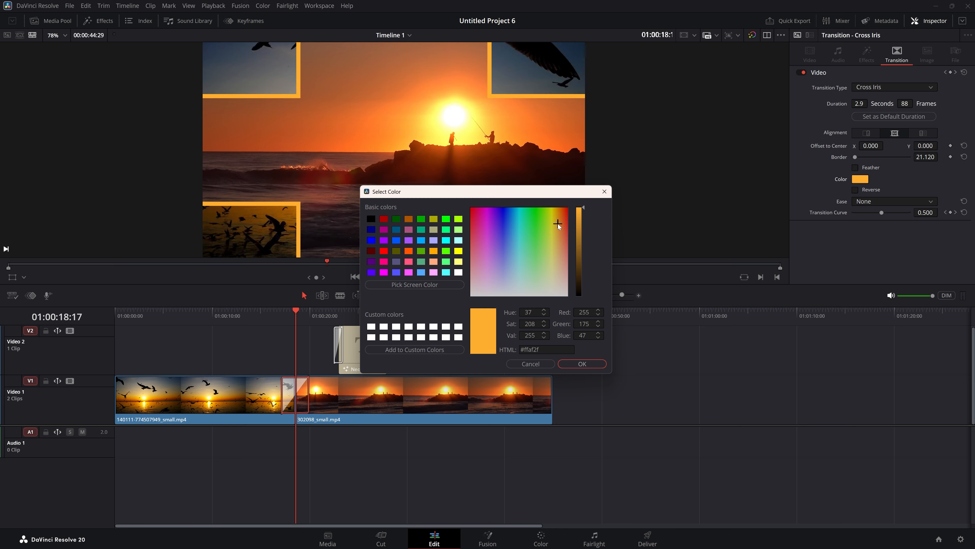
{"action": "left_click", "coordinate": [583, 363]}
Step: Review the transition's Ease options without changing them, and switch the transition type to Diamond Iris
{"action": "left_click", "coordinate": [883, 203]}
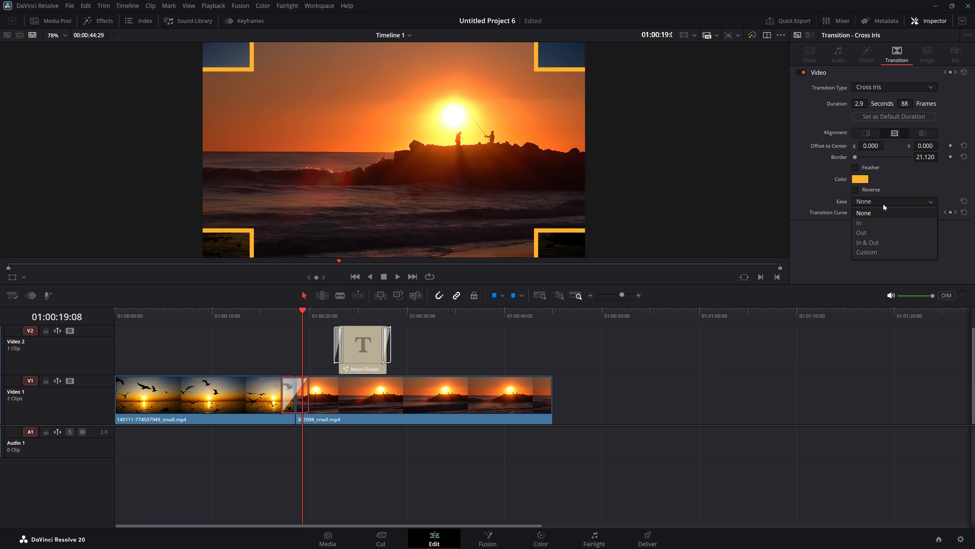
{"action": "left_click", "coordinate": [912, 180]}
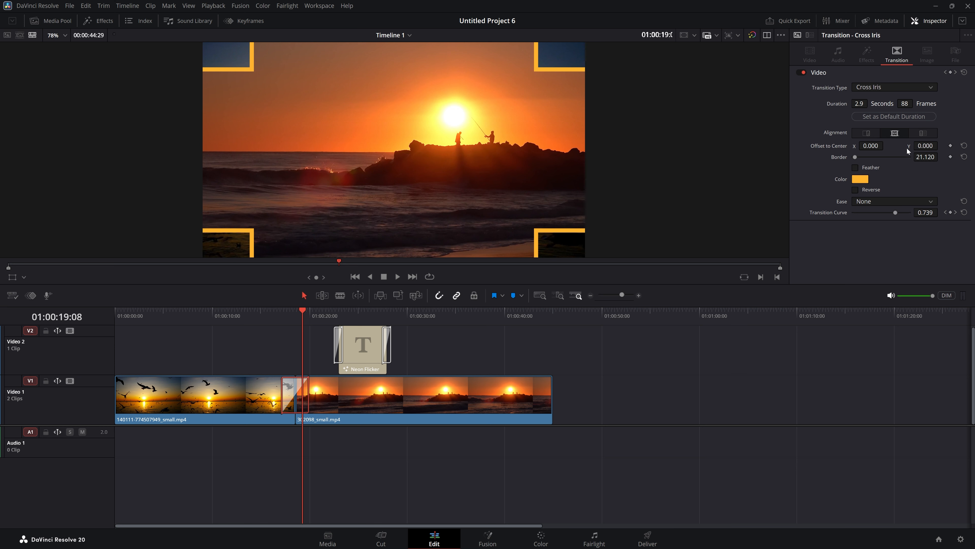
{"action": "left_click", "coordinate": [866, 87]}
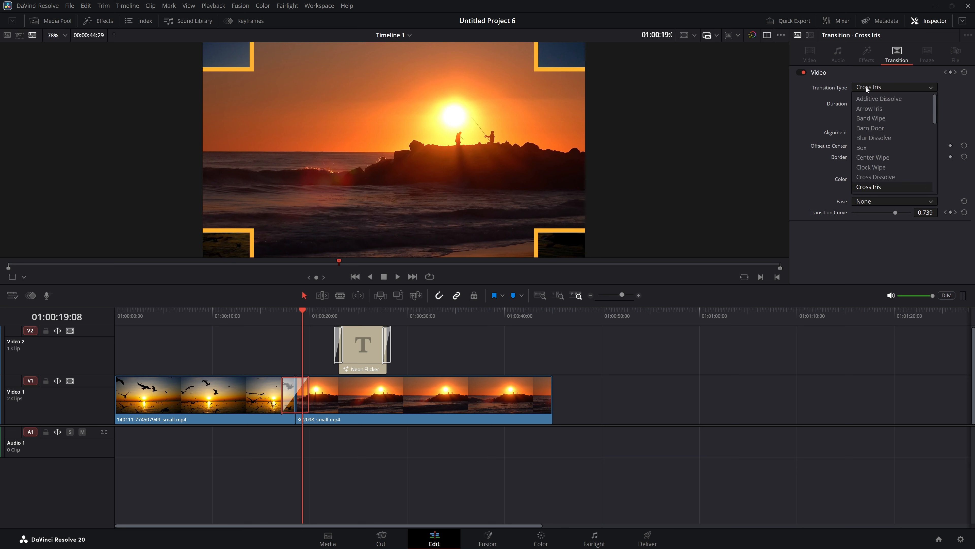
{"action": "scroll", "coordinate": [887, 155], "scroll_direction": "down", "scroll_amount": 3}
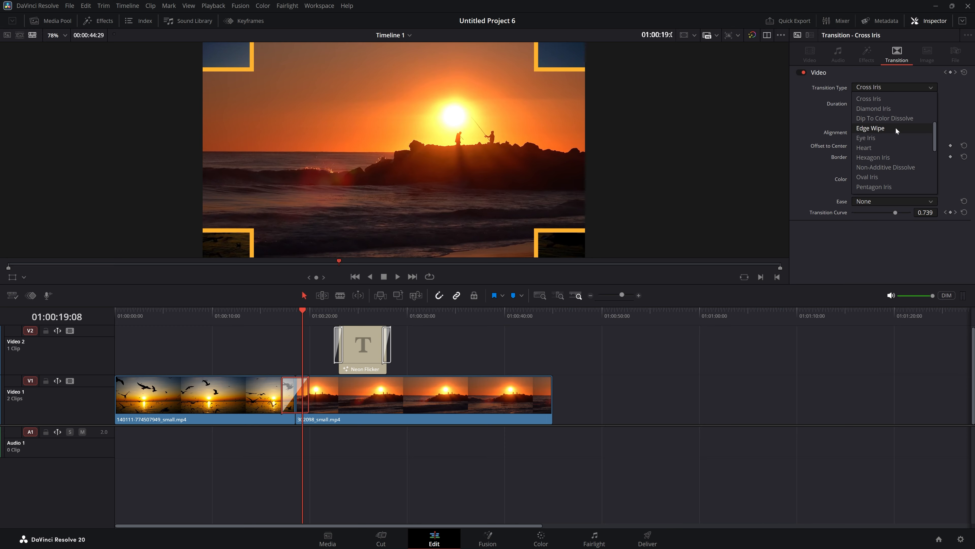
{"action": "left_click", "coordinate": [891, 110]}
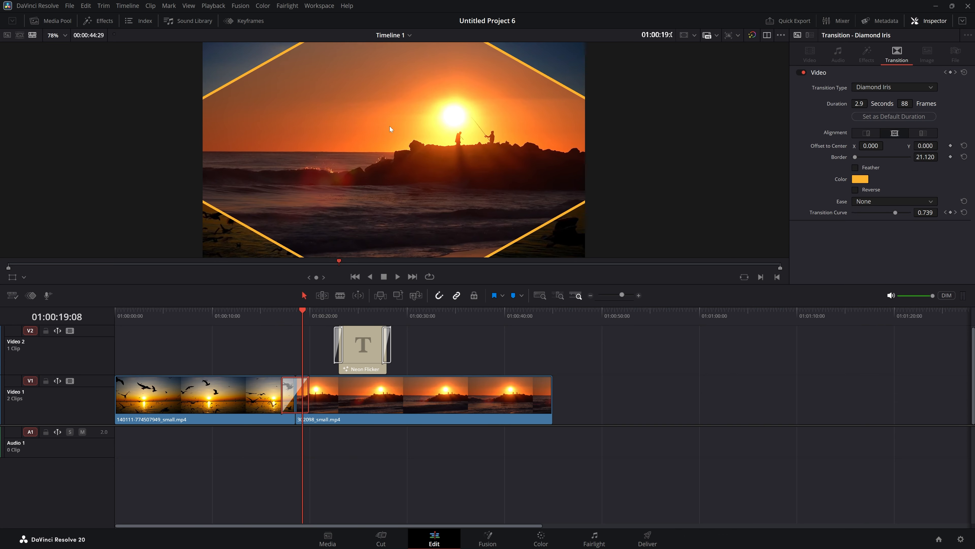
{"action": "left_click", "coordinate": [577, 389]}
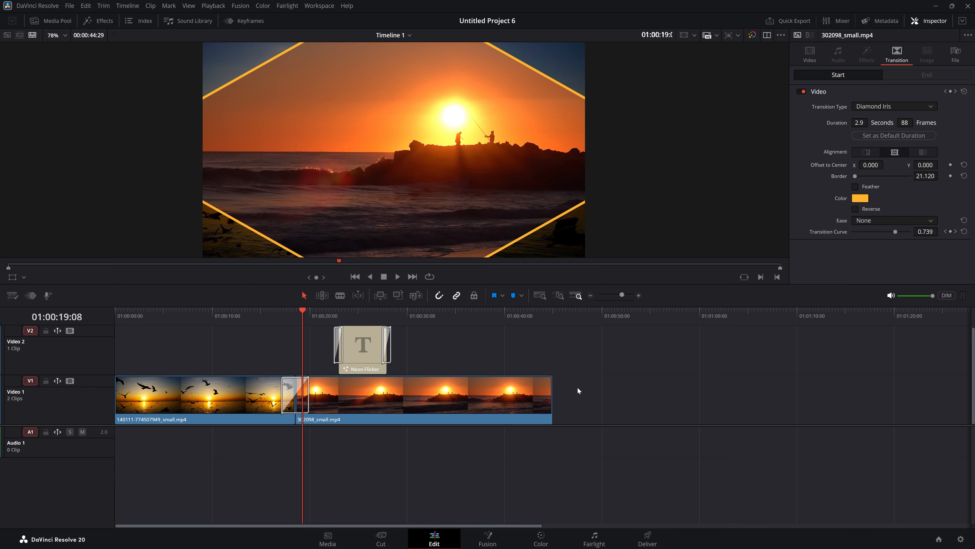